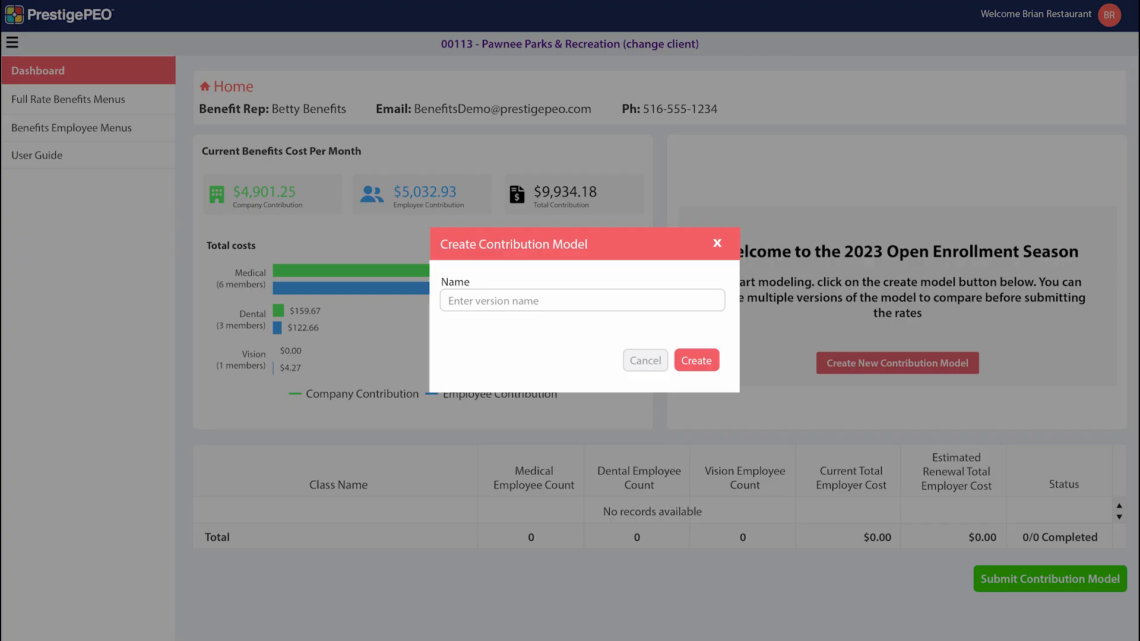
Name the new contribution model Model Version 1.
{"action": "type", "text": "Model Version 1"}
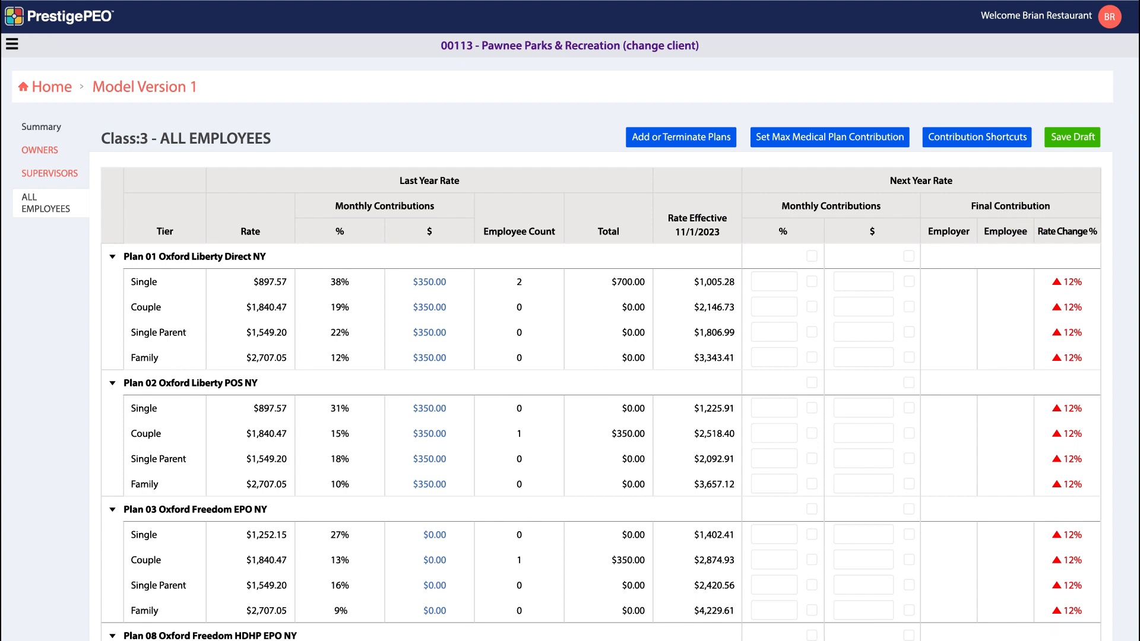
Set the percentage contribution to 50 for all four tiers of Plan 01 Oxford Liberty Direct NY in the ALL EMPLOYEES class.
{"action": "left_click", "coordinate": [812, 257]}
{"action": "type", "text": "50"}
{"action": "key", "text": "Tab"}
{"action": "type", "text": "50"}
{"action": "key", "text": "Tab"}
{"action": "type", "text": "50"}
{"action": "key", "text": "Tab"}
{"action": "type", "text": "50"}
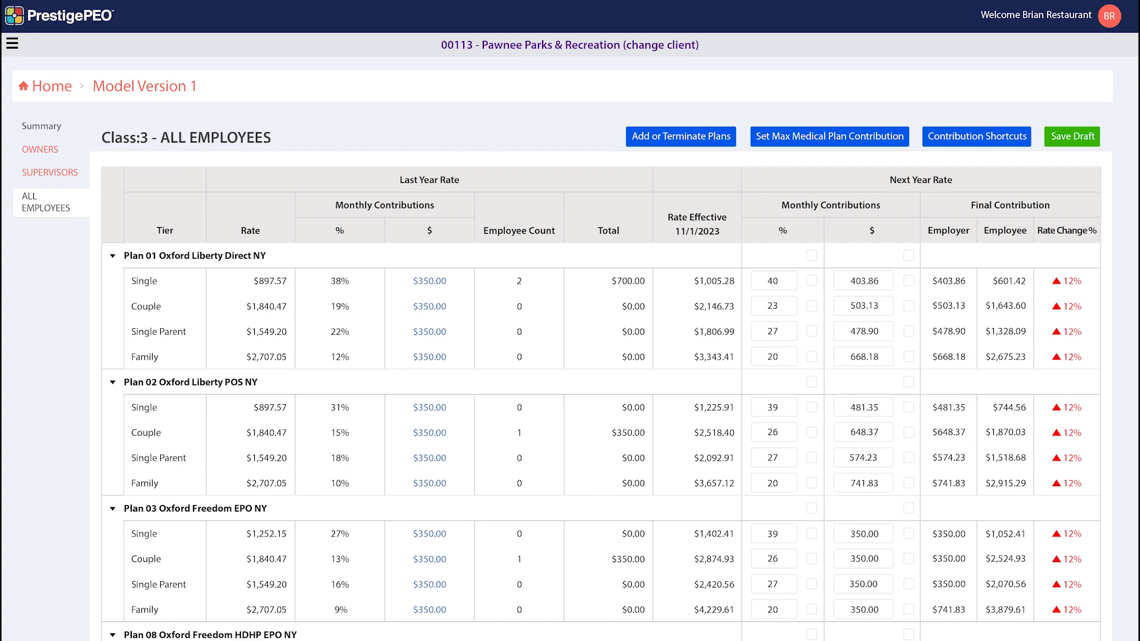
Examine the next-year contributions across the remaining plans of the ALL EMPLOYEES class.
{"action": "scroll", "coordinate": [569, 321], "scroll_direction": "down", "scroll_amount": 5}
{"action": "scroll", "coordinate": [570, 320], "scroll_direction": "down", "scroll_amount": 5}
{"action": "scroll", "coordinate": [570, 321], "scroll_direction": "down", "scroll_amount": 3}
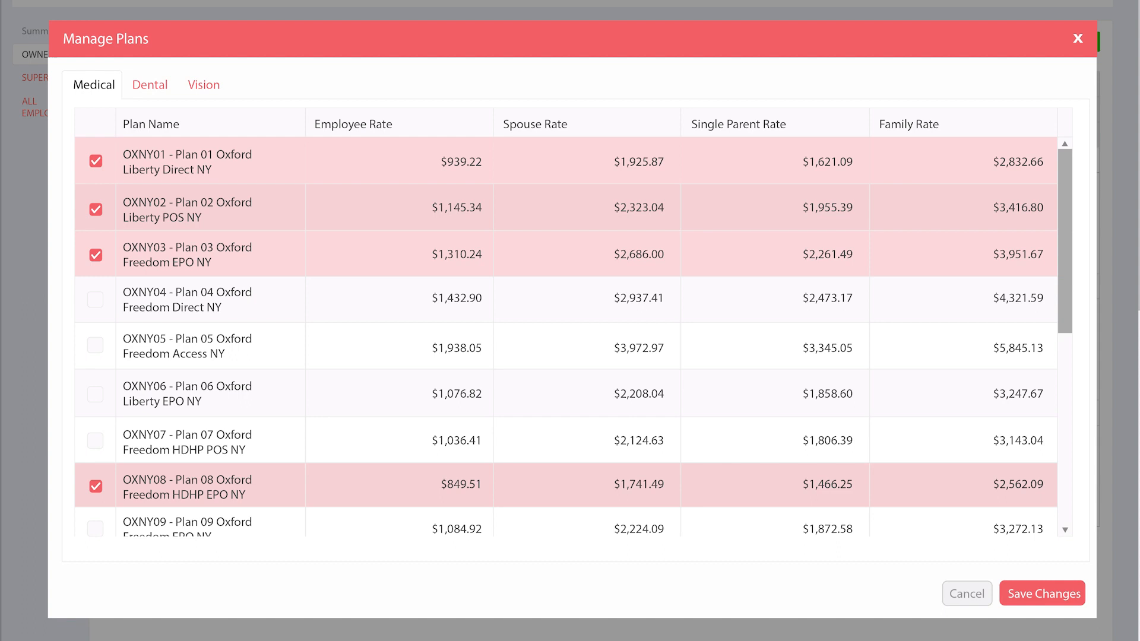
Select Plan 04 Oxford Freedom Direct NY and Plan 05 Oxford Freedom Access NY for the OWNERS class, and deselect both again.
{"action": "left_click", "coordinate": [95, 300]}
{"action": "left_click", "coordinate": [95, 347]}
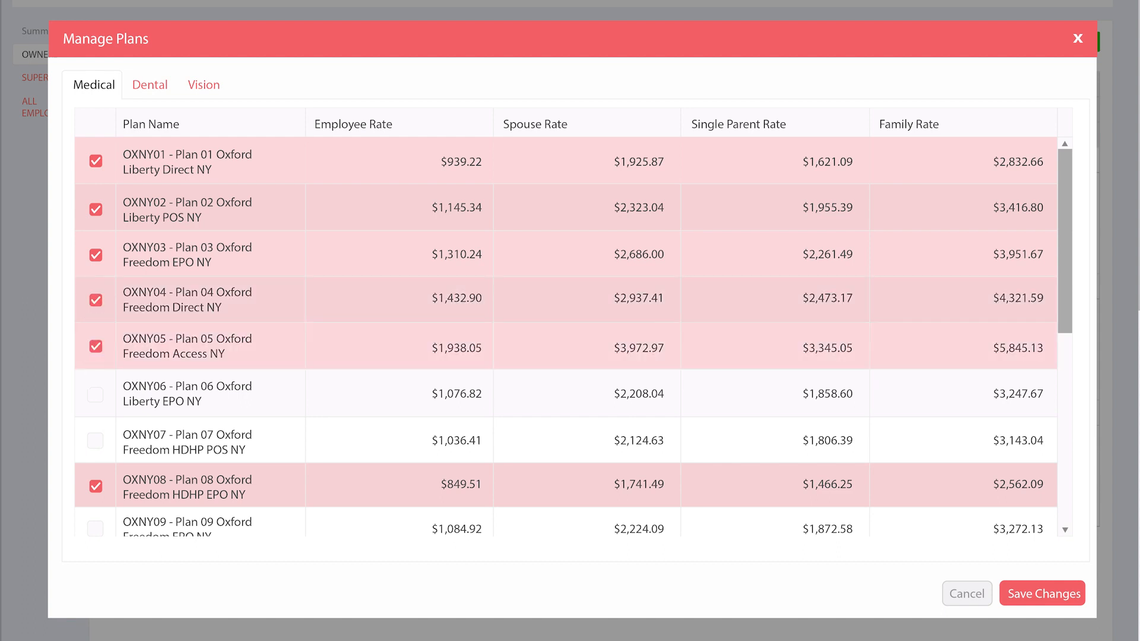
{"action": "left_click", "coordinate": [95, 299]}
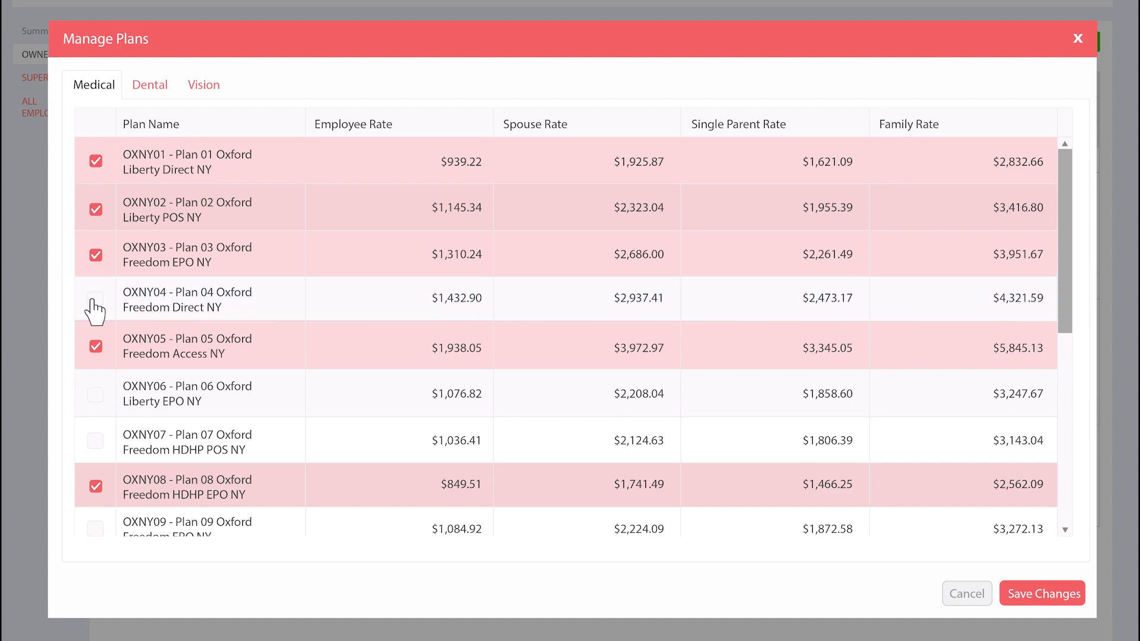
{"action": "left_click", "coordinate": [95, 347]}
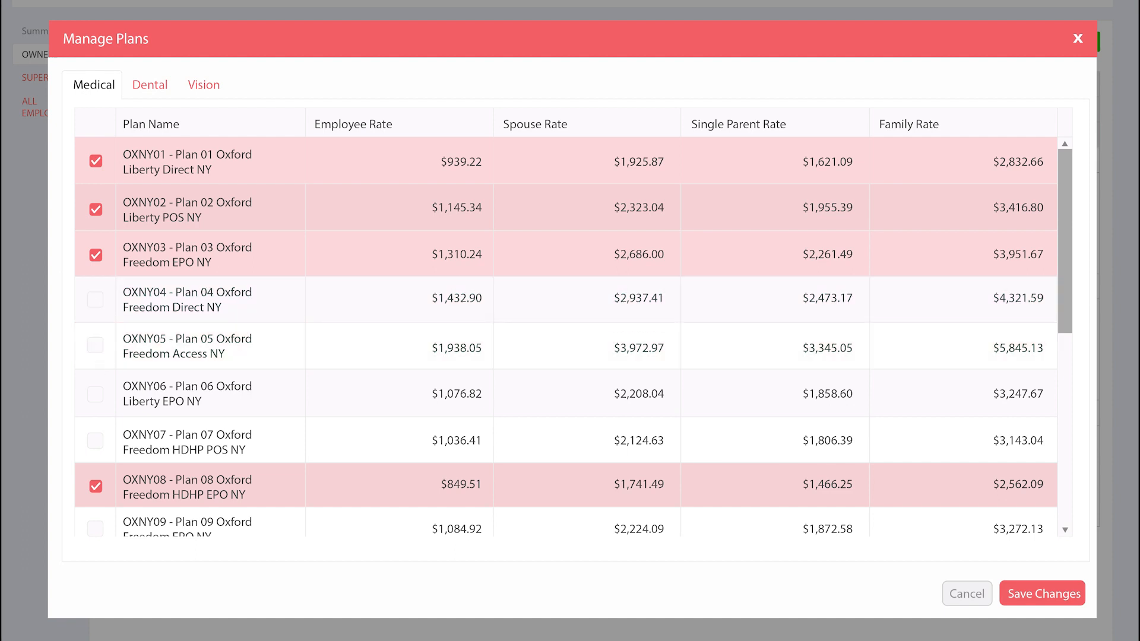
Add Plan 04 Oxford Freedom Direct NY and Plan 05 Oxford Freedom Access NY to the medical plans of the OWNERS class.
{"action": "left_click", "coordinate": [95, 486]}
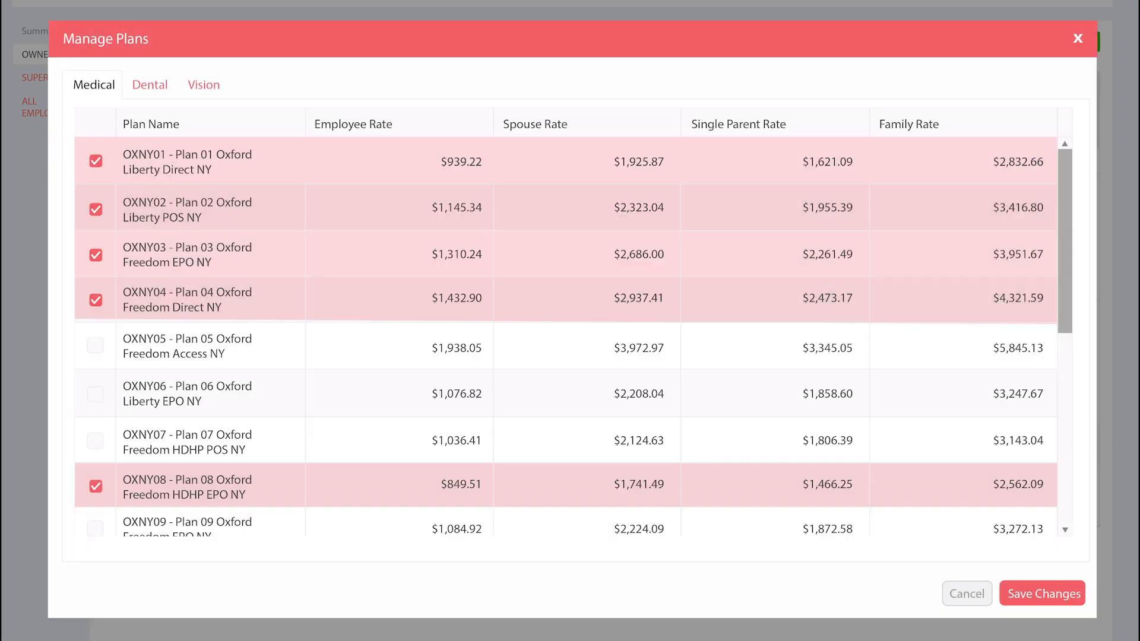
{"action": "left_click", "coordinate": [95, 346]}
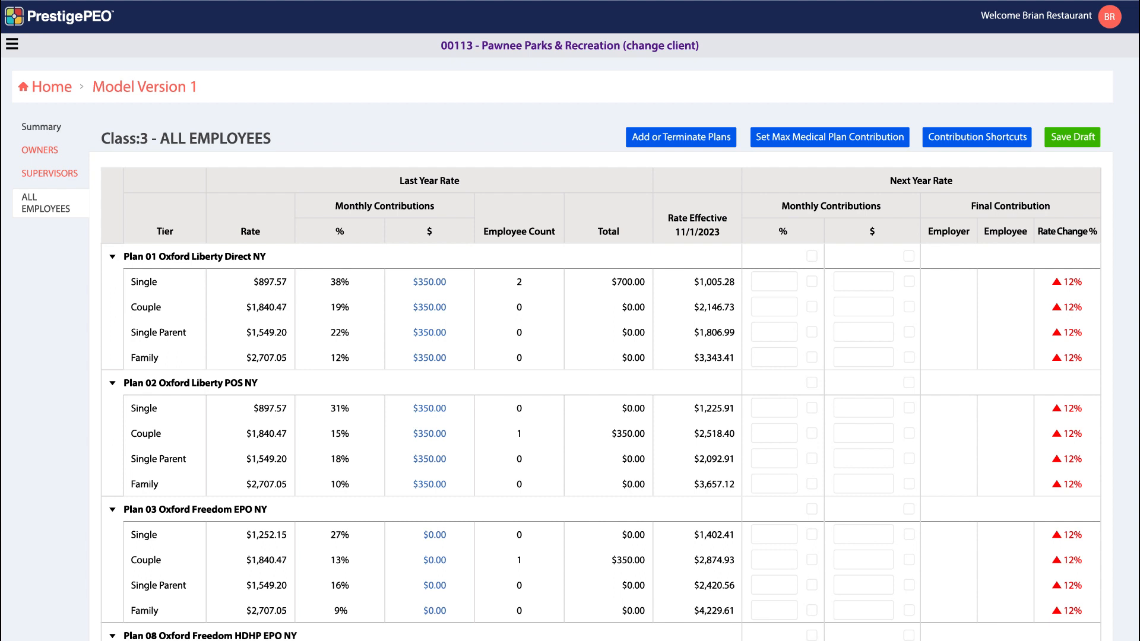
Set all Plan 01 tiers in the ALL EMPLOYEES class to 50 percent, and switch Couple and Family to dollar contributions.
{"action": "left_click", "coordinate": [811, 256]}
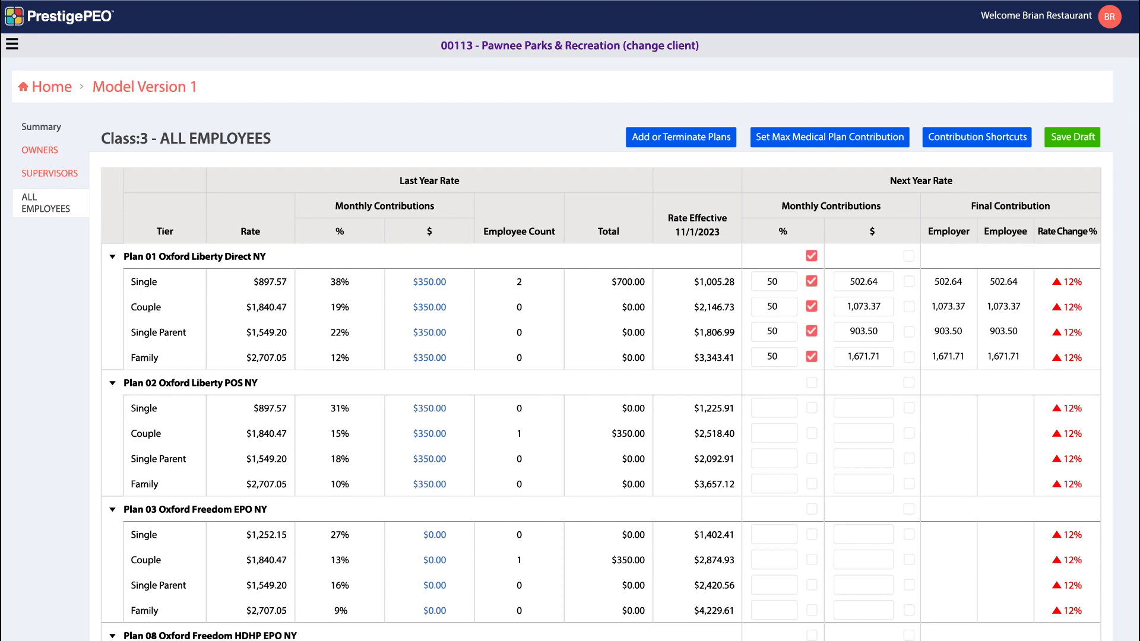
{"action": "left_click", "coordinate": [909, 307]}
{"action": "left_click", "coordinate": [909, 356]}
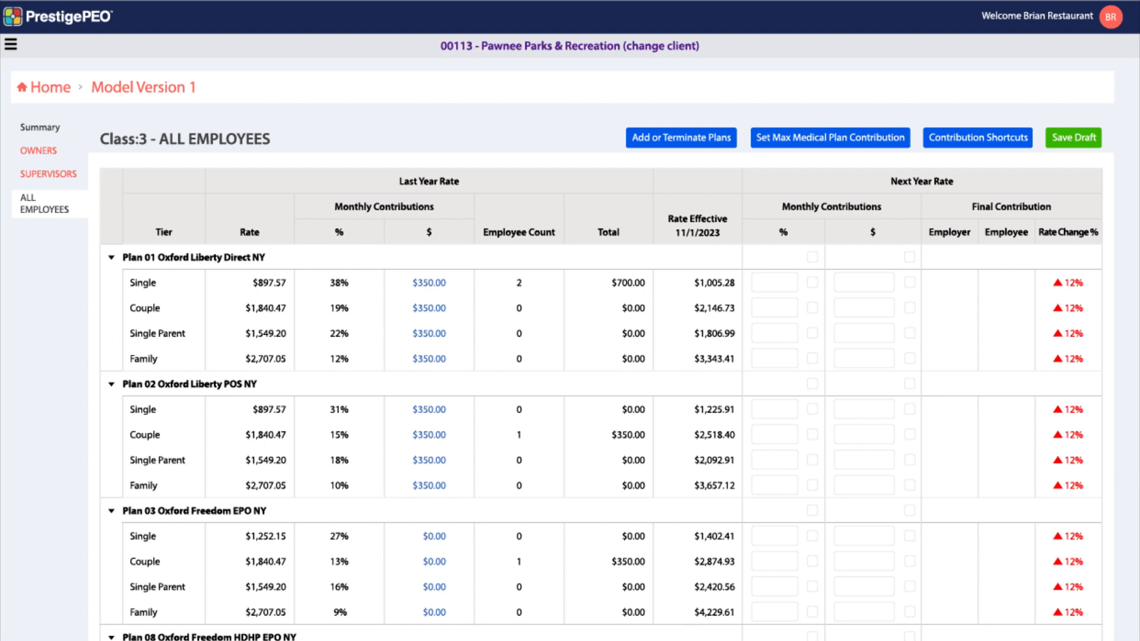
Set Plan 01's Single tier to a dollar contribution of 502.64 and its Couple tier to 50 percent.
{"action": "left_click", "coordinate": [909, 256]}
{"action": "left_click", "coordinate": [909, 282]}
{"action": "type", "text": "502.64"}
{"action": "left_click", "coordinate": [812, 307]}
{"action": "type", "text": "50"}
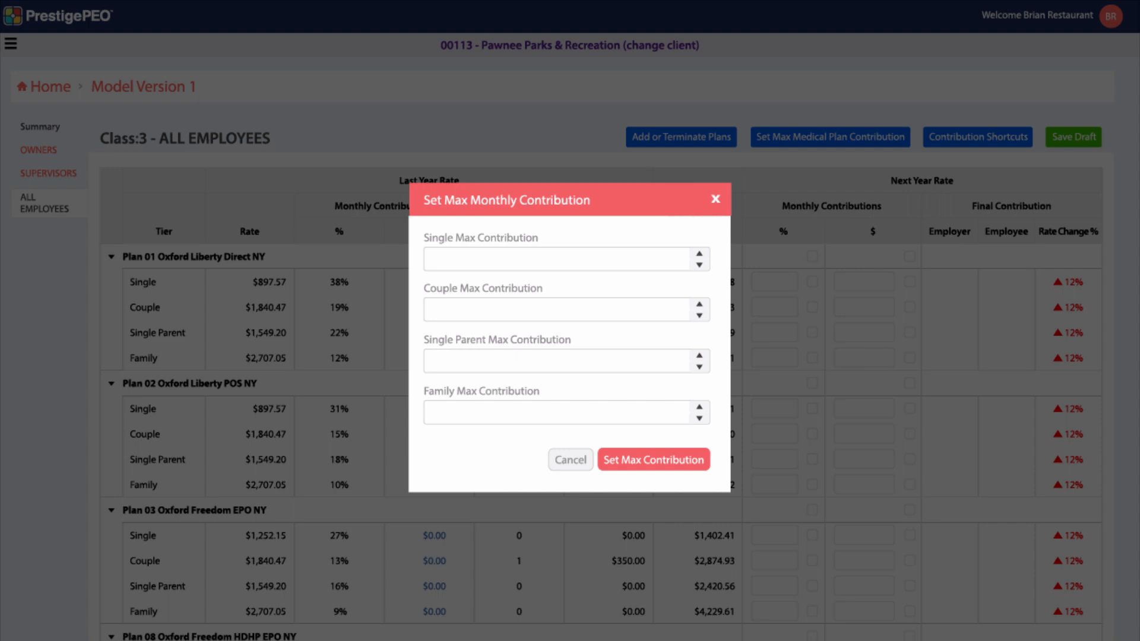
Set the maximum monthly medical contributions to 500.00 single, 1,000.00 couple, 1,000.00 single parent and 1,500.00 family.
{"action": "type", "text": "500.001,000.001,000.00"}
{"action": "key", "text": "Tab"}
{"action": "type", "text": "1,500.00"}
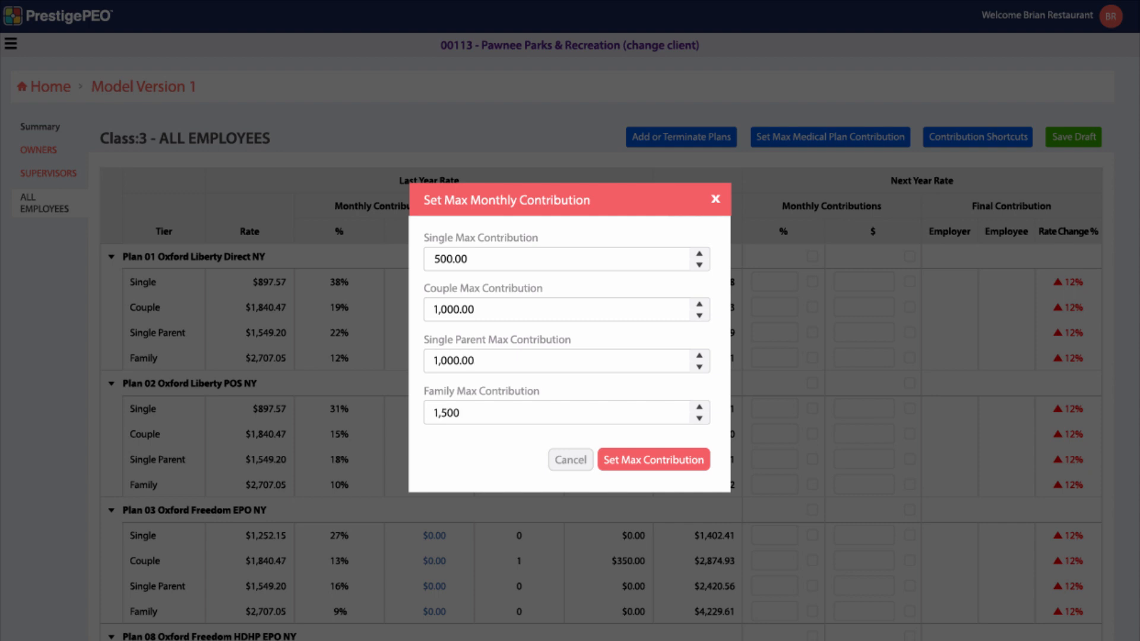
{"action": "left_click", "coordinate": [658, 460]}
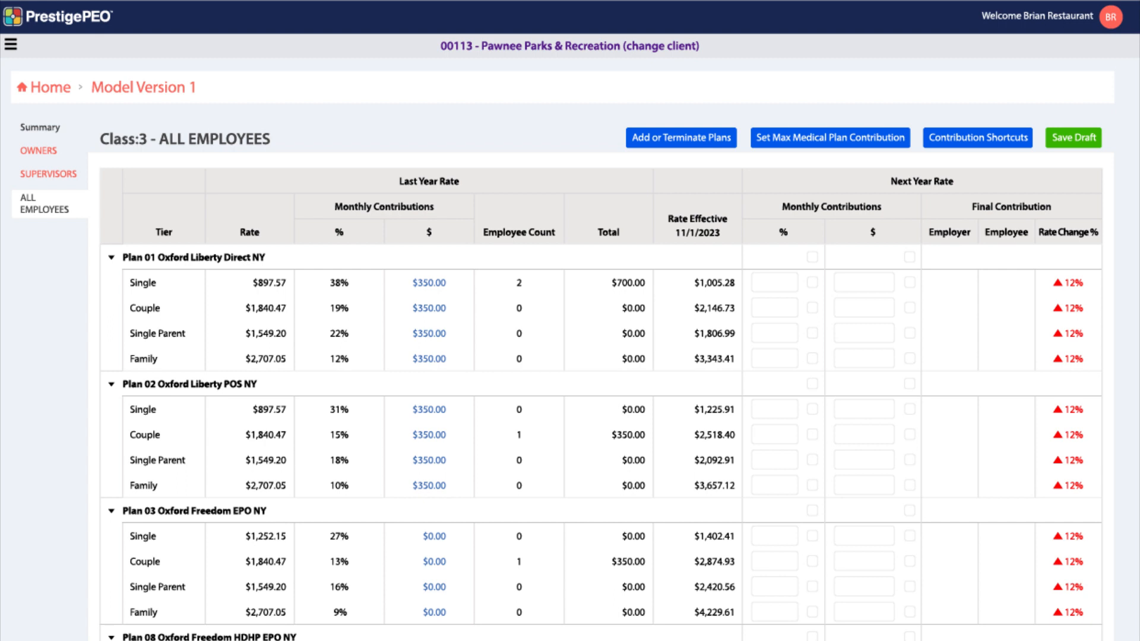
Set the percentage contribution to 50 for all four tiers of Plan 02 Oxford Liberty POS NY.
{"action": "left_click", "coordinate": [812, 384]}
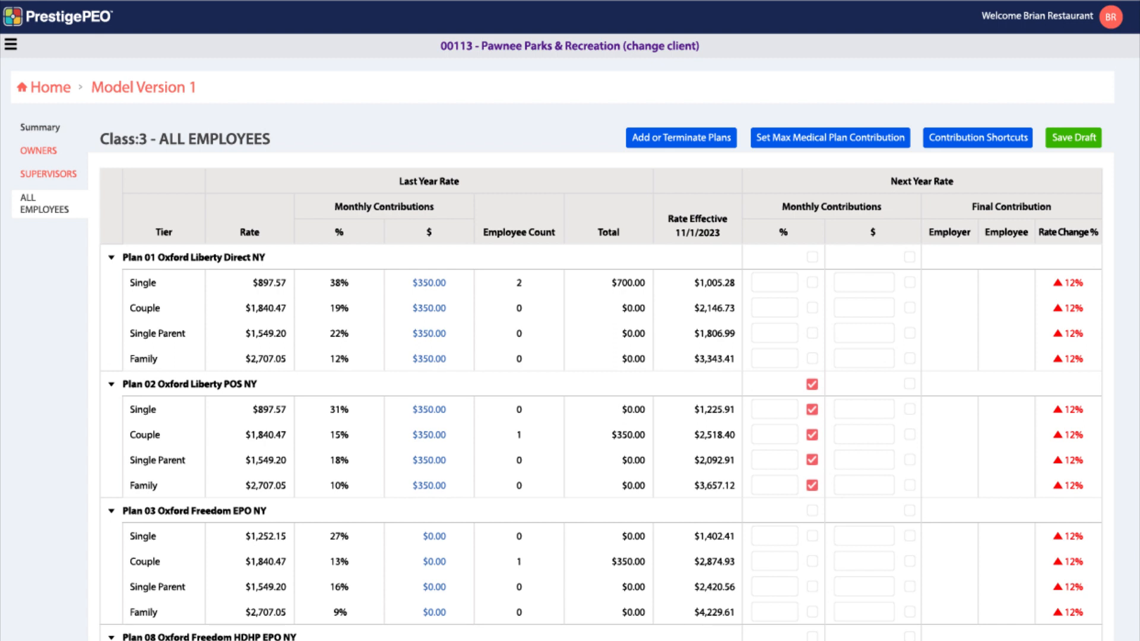
{"action": "type", "text": "50"}
{"action": "key", "text": "Tab"}
{"action": "type", "text": "50"}
{"action": "key", "text": "Tab"}
{"action": "type", "text": "50"}
{"action": "key", "text": "Tab"}
{"action": "type", "text": "50"}
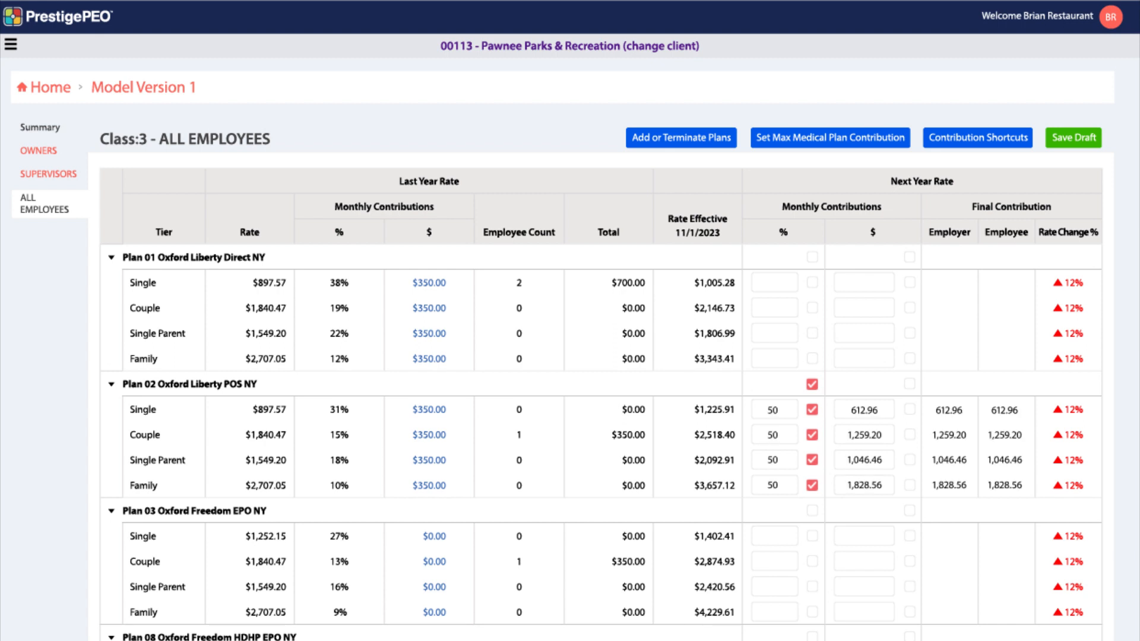
Cap the monthly medical contributions at 612.96 single, 1,259.20 couple, 1,046.46 single parent and 1,828.56 family.
{"action": "left_click", "coordinate": [831, 138]}
{"action": "type", "text": "612.96"}
{"action": "key", "text": "Tab"}
{"action": "type", "text": "1,259.20"}
{"action": "key", "text": "Tab"}
{"action": "type", "text": "1,046.46"}
{"action": "key", "text": "Tab"}
{"action": "type", "text": "1,828.56"}
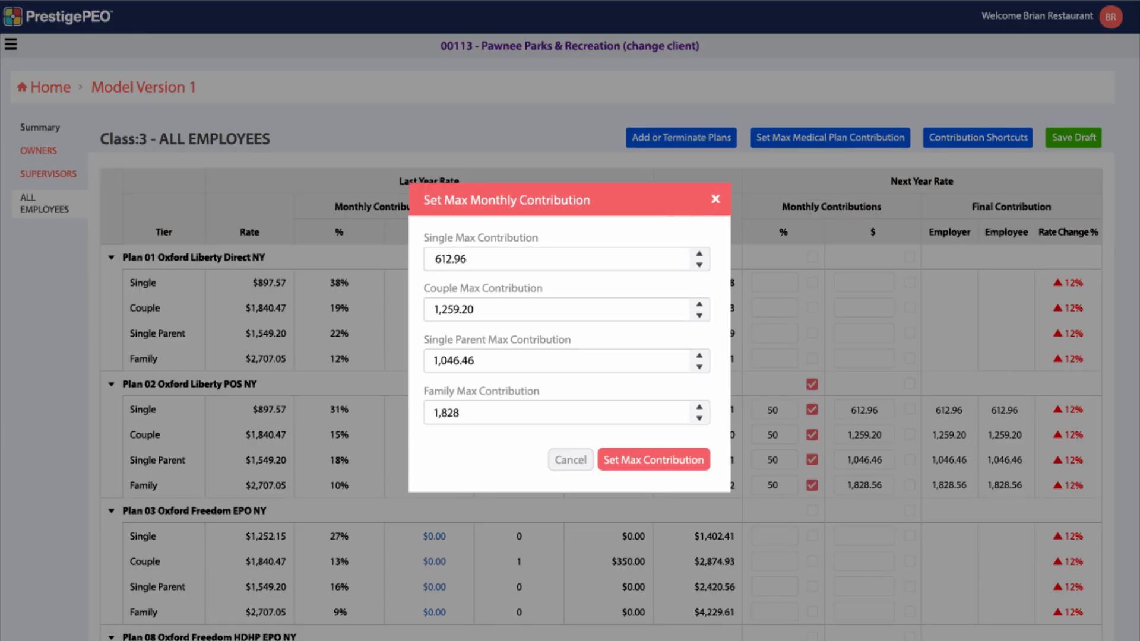
{"action": "left_click", "coordinate": [657, 467]}
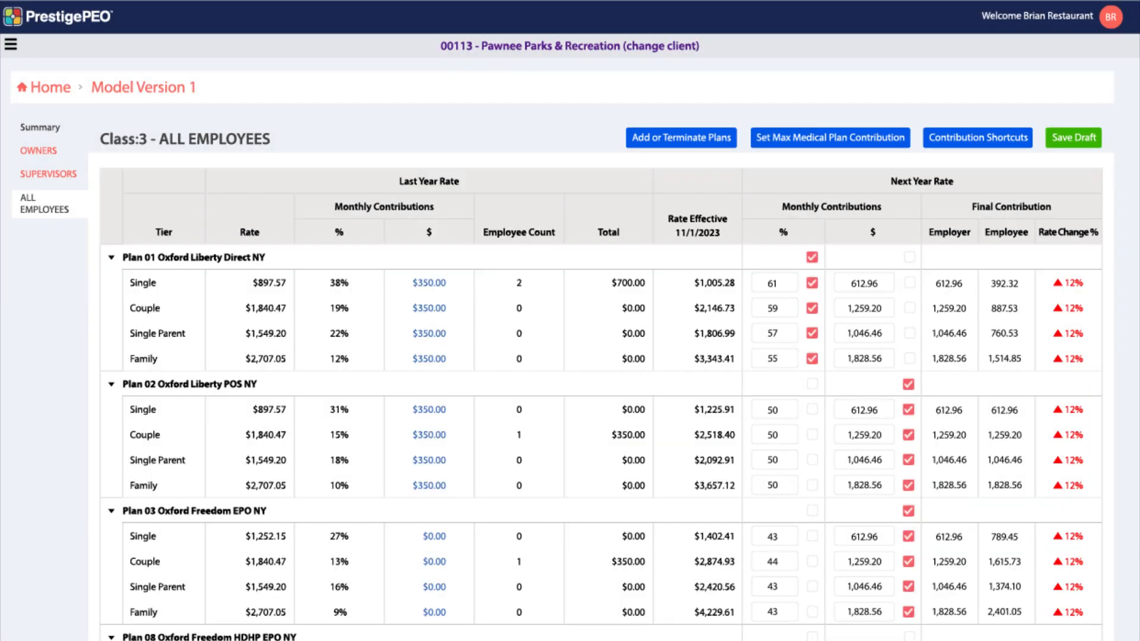
Change all four tiers of Plan 01 Oxford Liberty Direct NY to a 50 percent contribution.
{"action": "type", "text": "50"}
{"action": "key", "text": "Tab"}
{"action": "type", "text": "50"}
{"action": "key", "text": "Tab"}
{"action": "type", "text": "50"}
{"action": "key", "text": "Tab"}
{"action": "type", "text": "50"}
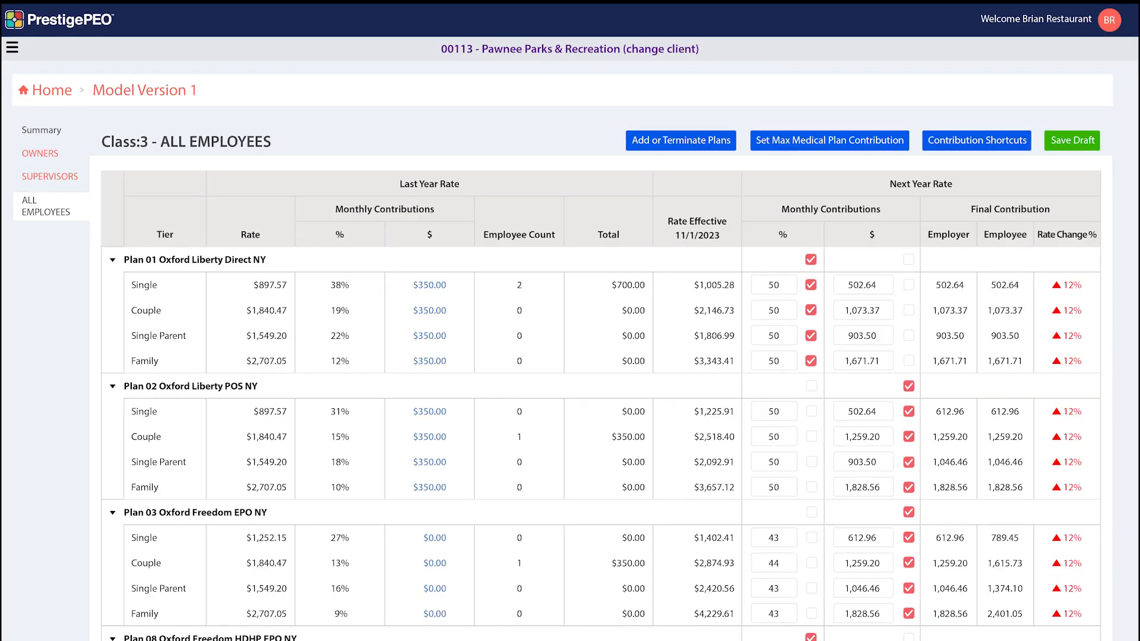
Check the remaining ALL EMPLOYEES plan contributions, save the rates draft, and open the SUPERVISORS class.
{"action": "scroll", "coordinate": [570, 320], "scroll_direction": "down", "scroll_amount": 5}
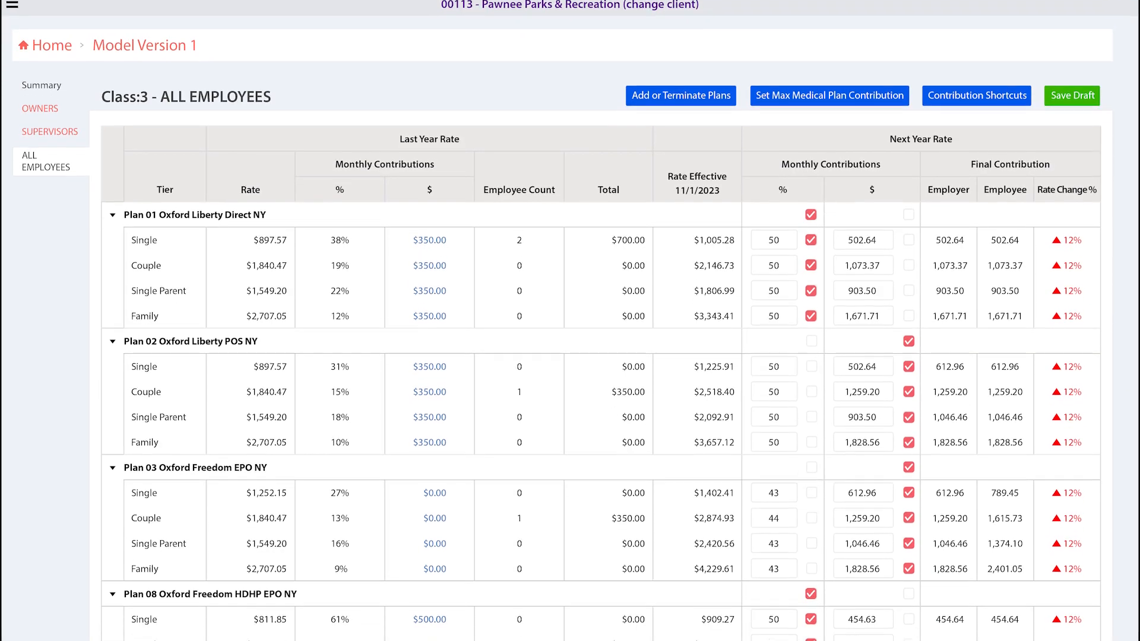
{"action": "scroll", "coordinate": [570, 321], "scroll_direction": "down", "scroll_amount": 5}
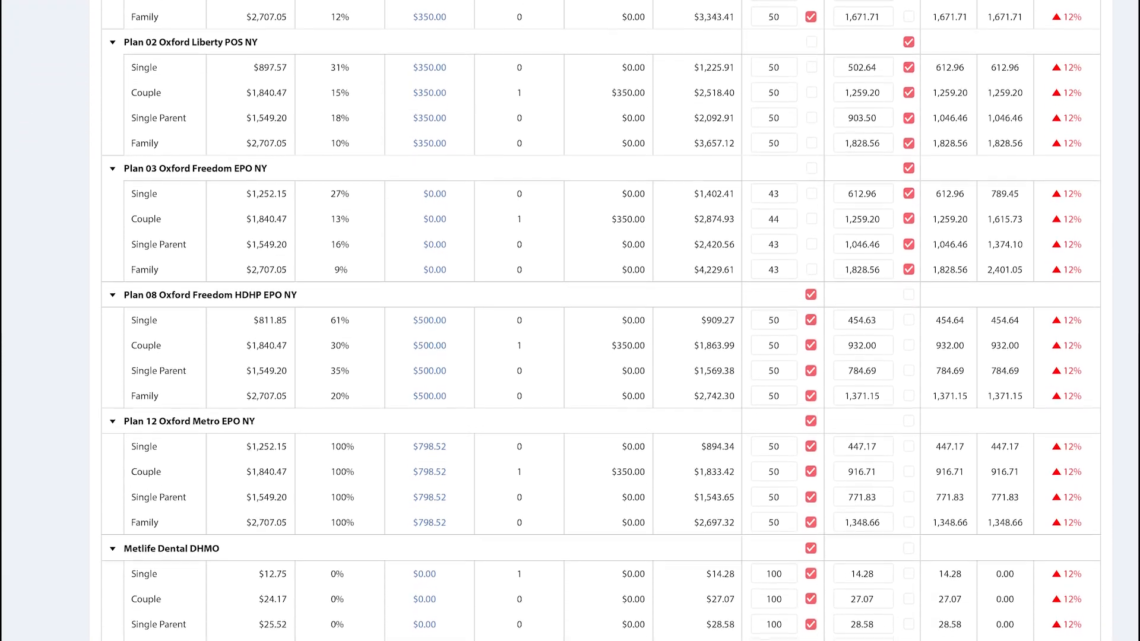
{"action": "scroll", "coordinate": [570, 320], "scroll_direction": "down", "scroll_amount": 5}
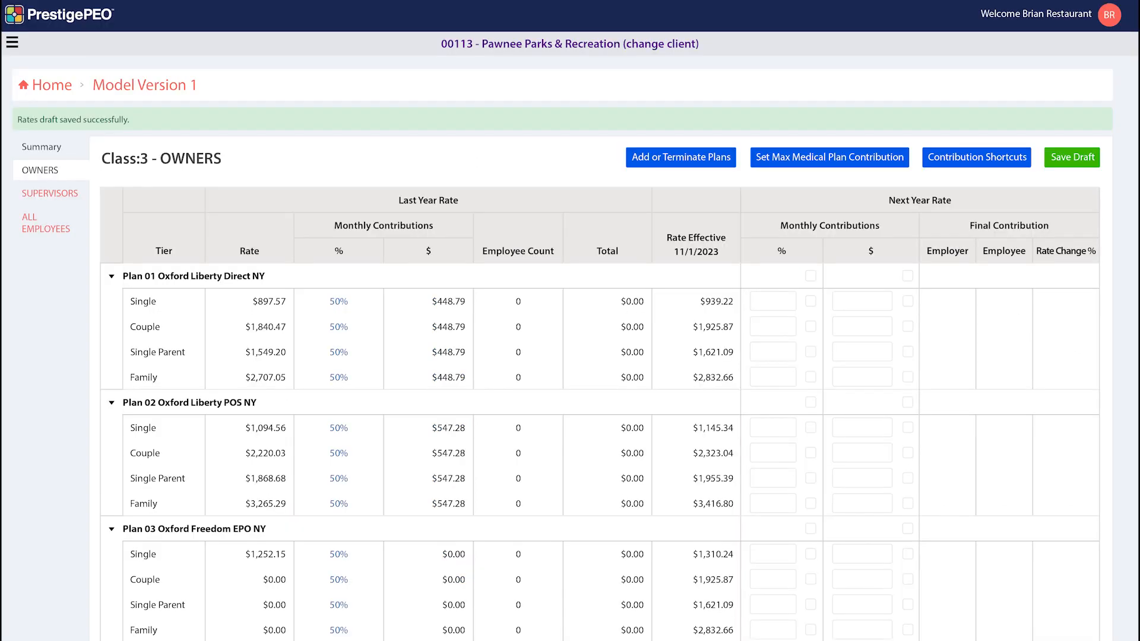
{"action": "left_click", "coordinate": [50, 194]}
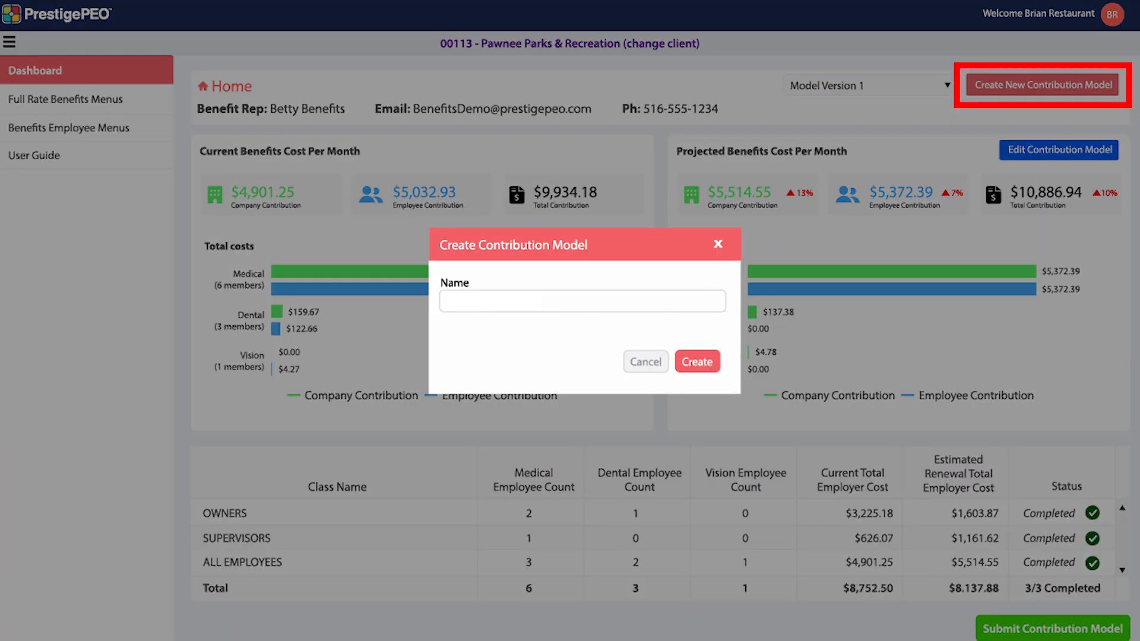
Enter Model Version 2 as the name of a second contribution model.
{"action": "type", "text": "Model Version 2"}
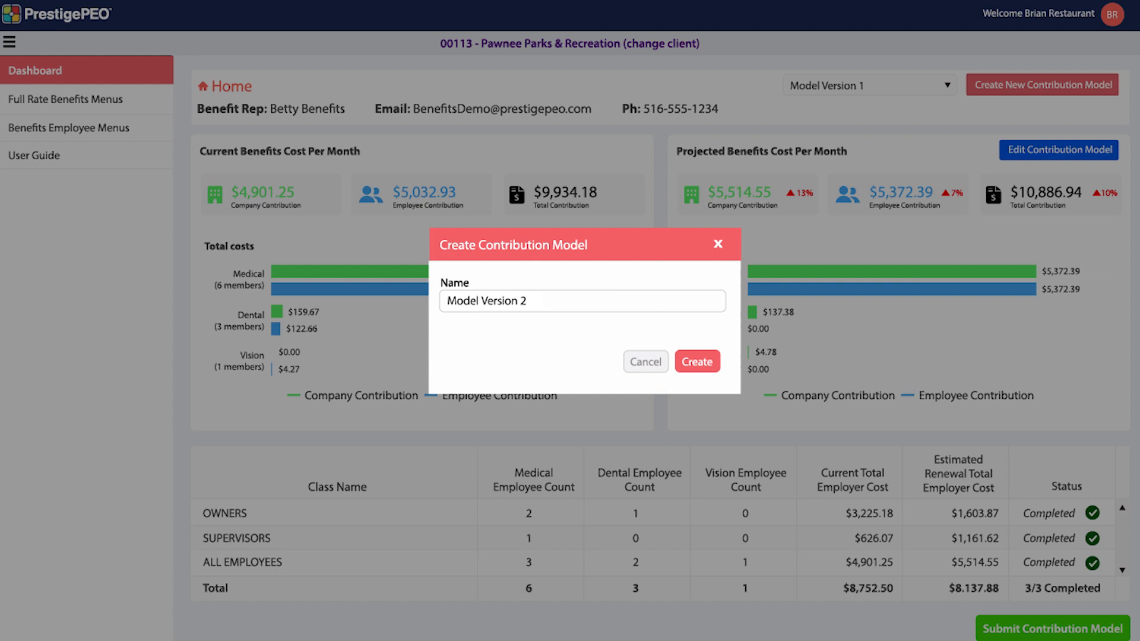